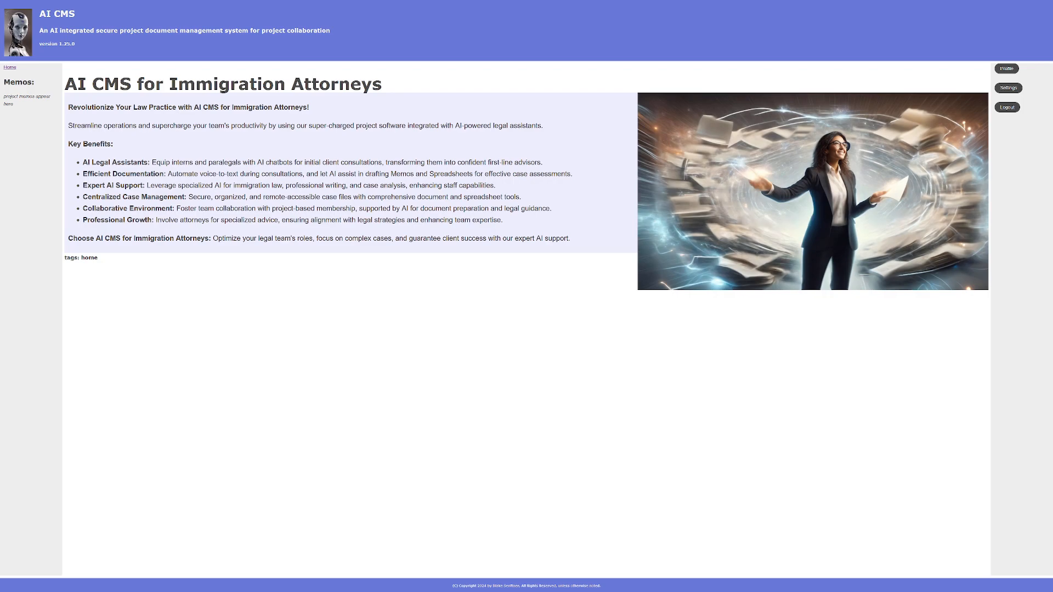
Go to your user profile page showing your roles and projects
click(1007, 68)
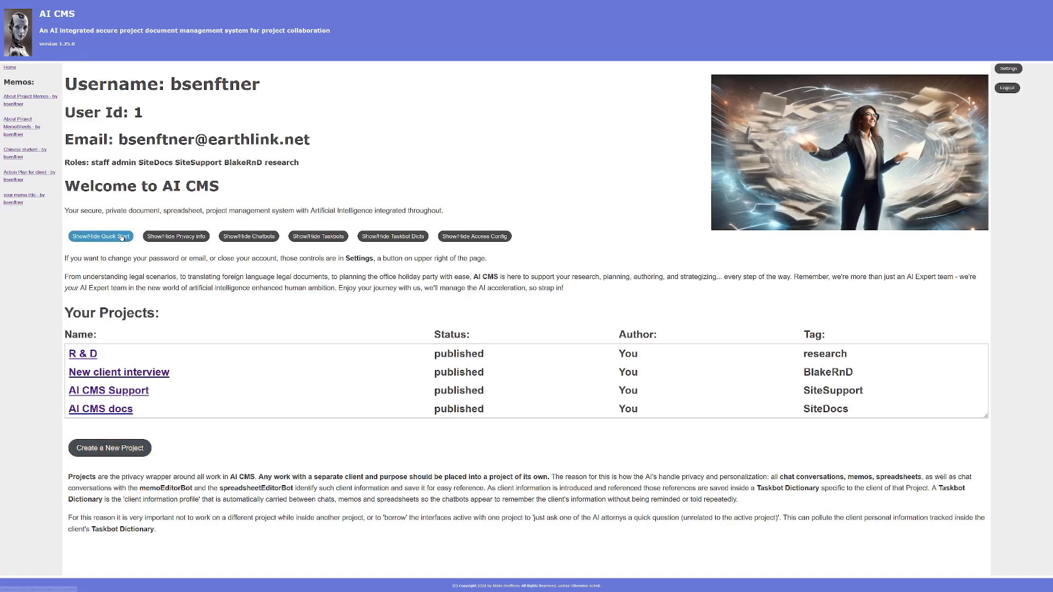
click(101, 236)
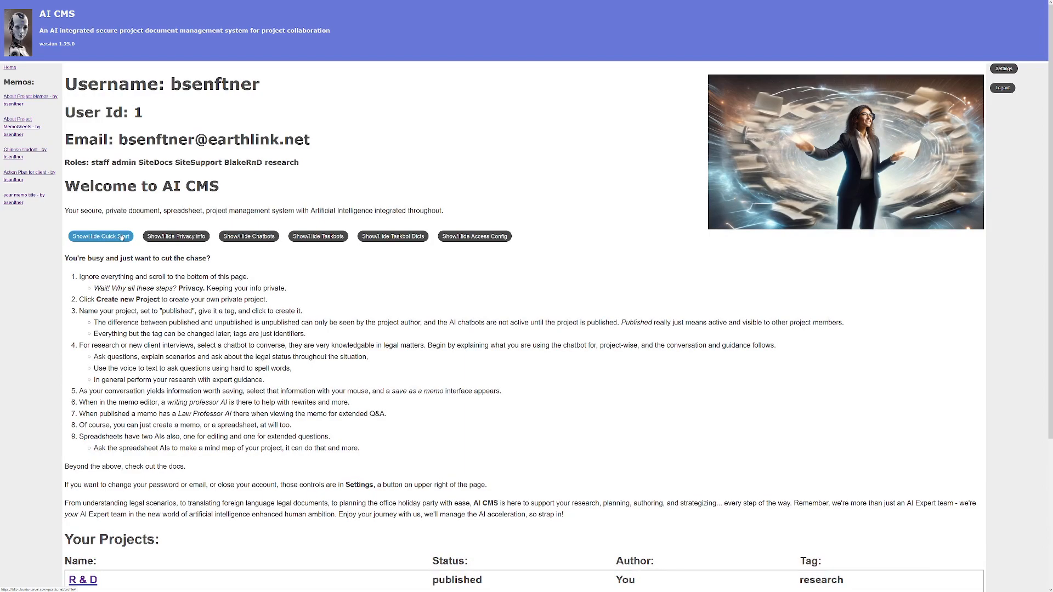
click(124, 238)
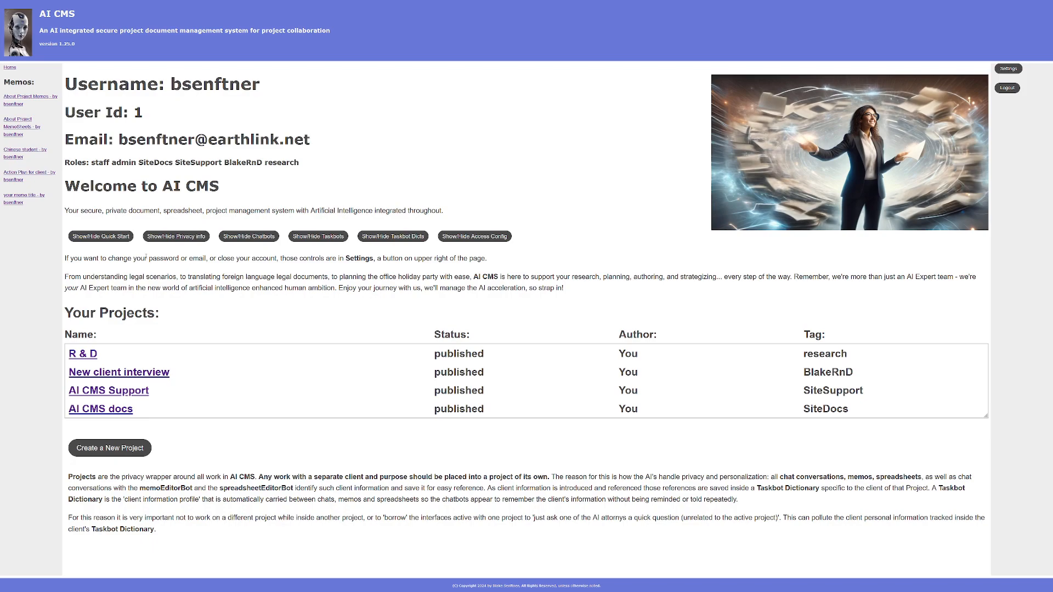
click(176, 236)
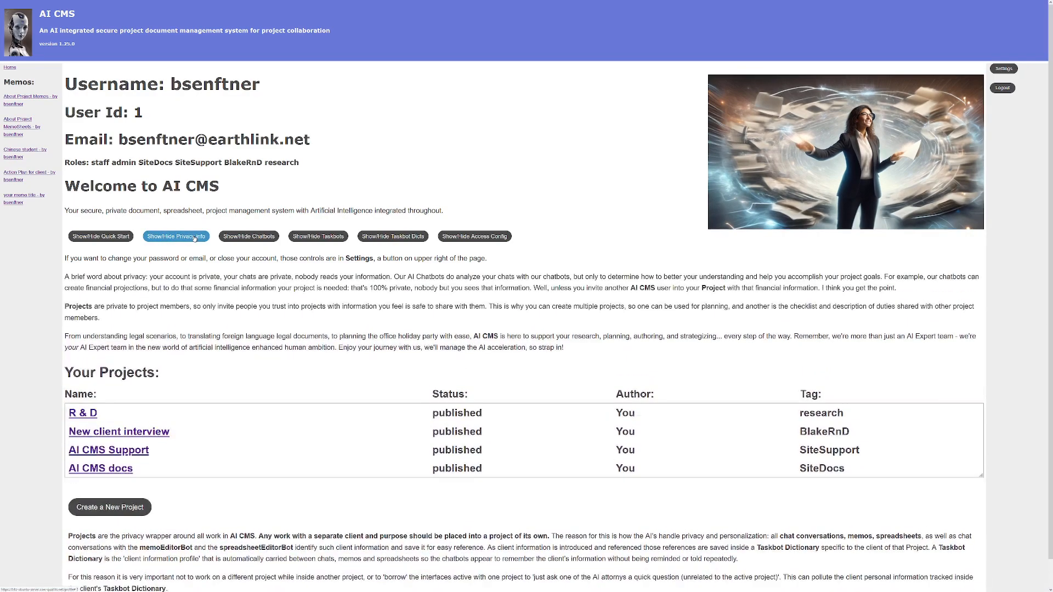
click(196, 237)
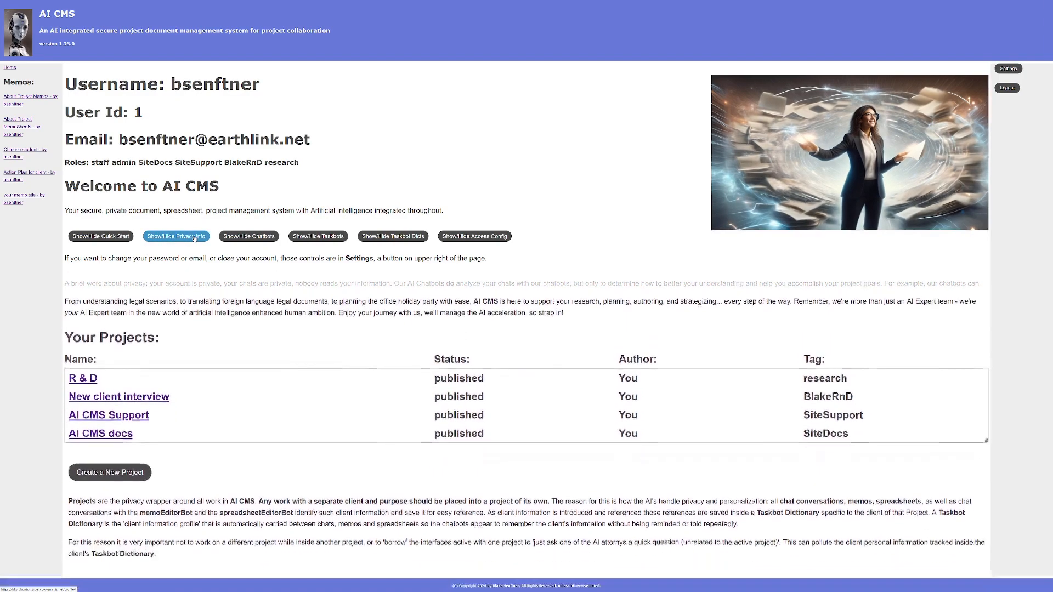
click(250, 238)
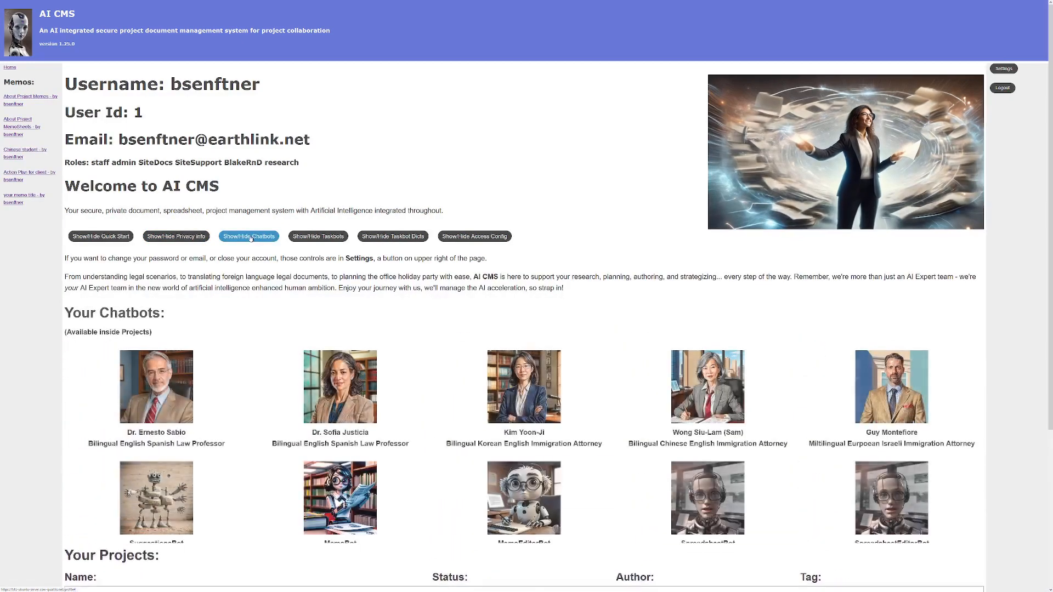
scroll(294, 275, down, 1)
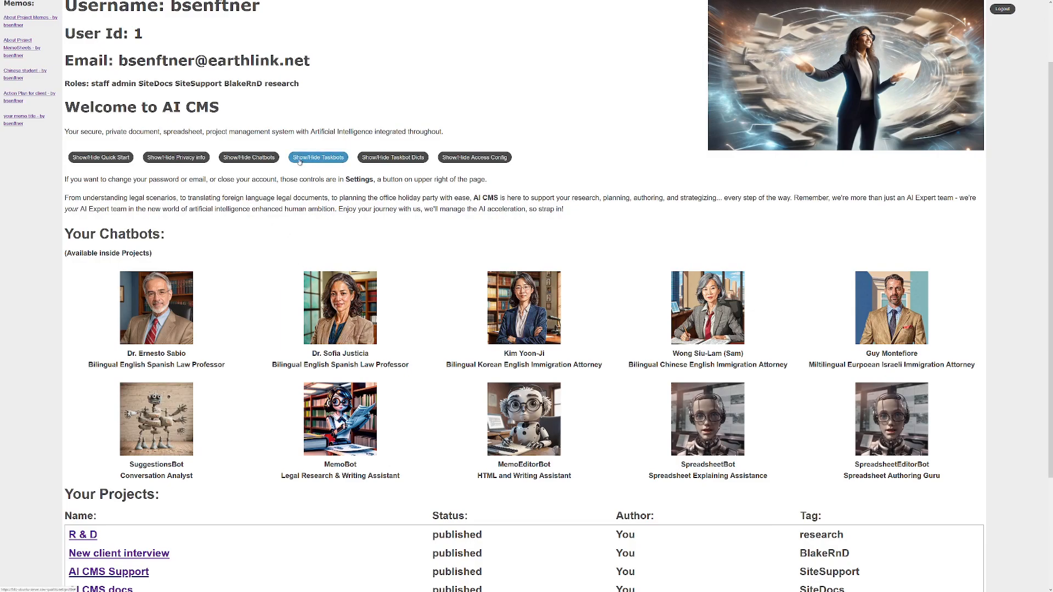
click(260, 159)
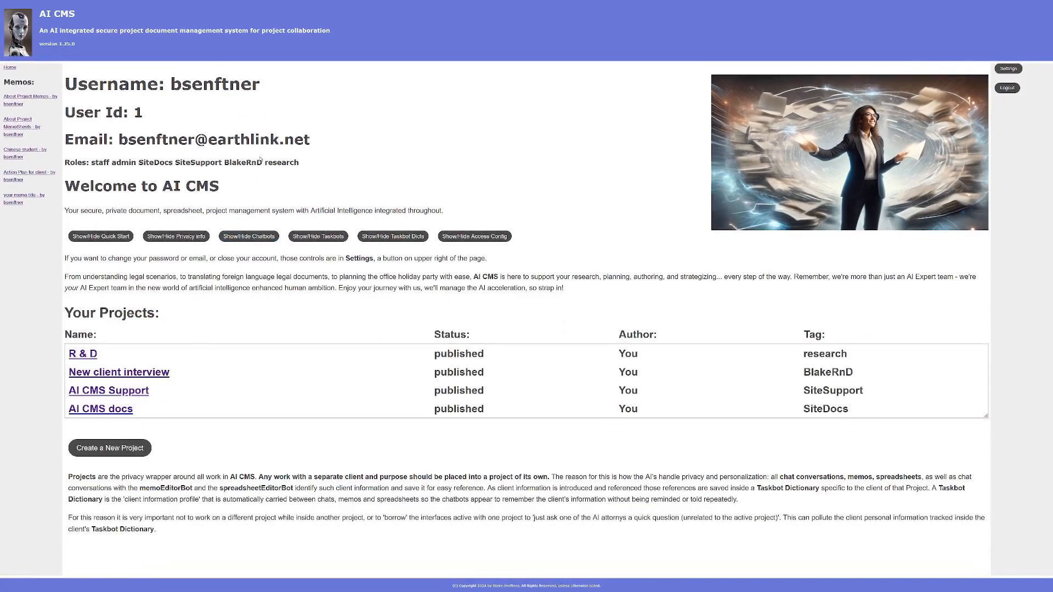
Show then hide the Taskbots list, then reveal the TaskbotDicts section with client_basics dictionaries
click(327, 238)
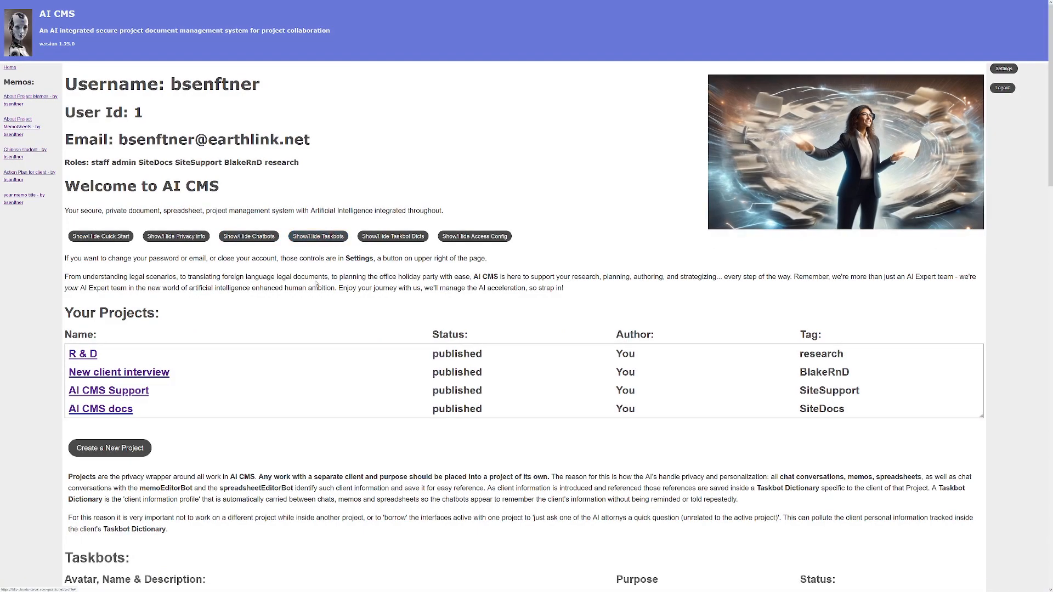
scroll(328, 238, down, 5)
scroll(317, 289, down, 4)
scroll(318, 290, down, 3)
scroll(317, 289, down, 3)
scroll(318, 290, down, 2)
scroll(321, 289, up, 4)
scroll(321, 290, up, 4)
scroll(321, 290, up, 3)
scroll(320, 290, up, 4)
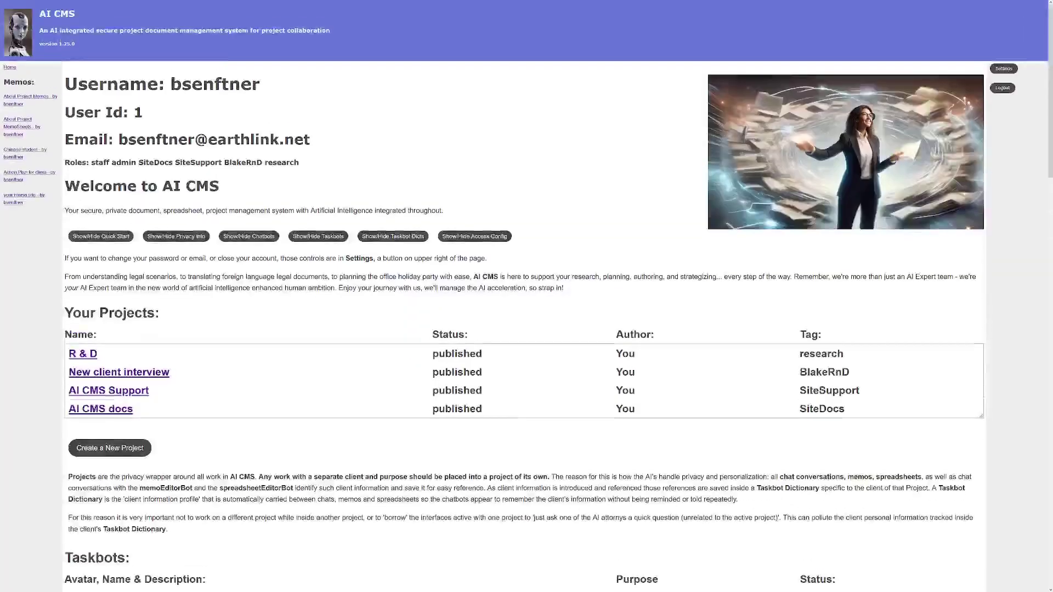
click(318, 236)
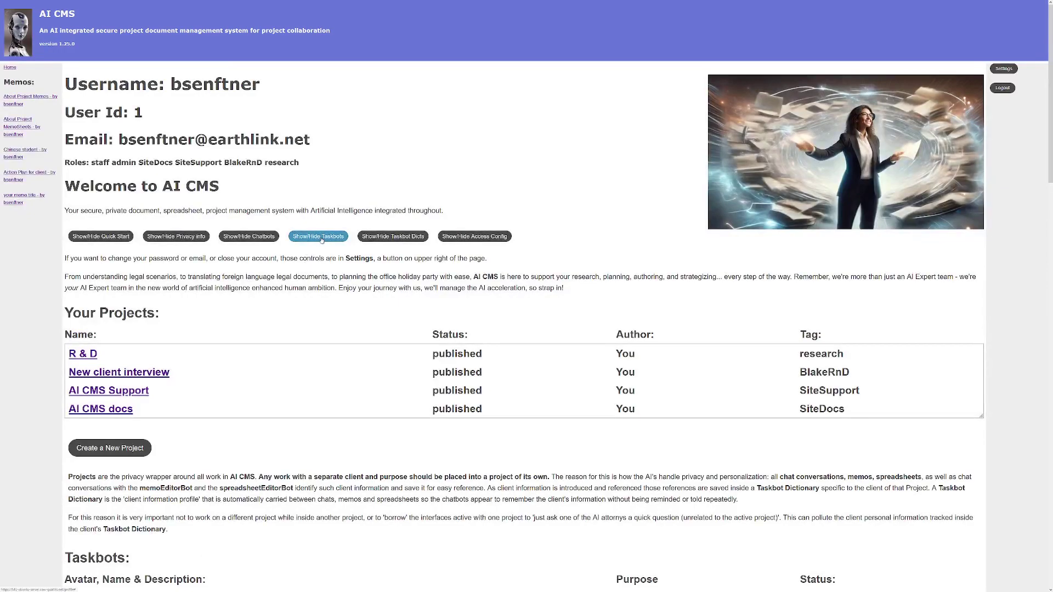
click(395, 238)
scroll(394, 238, down, 5)
scroll(347, 277, down, 3)
scroll(354, 277, up, 5)
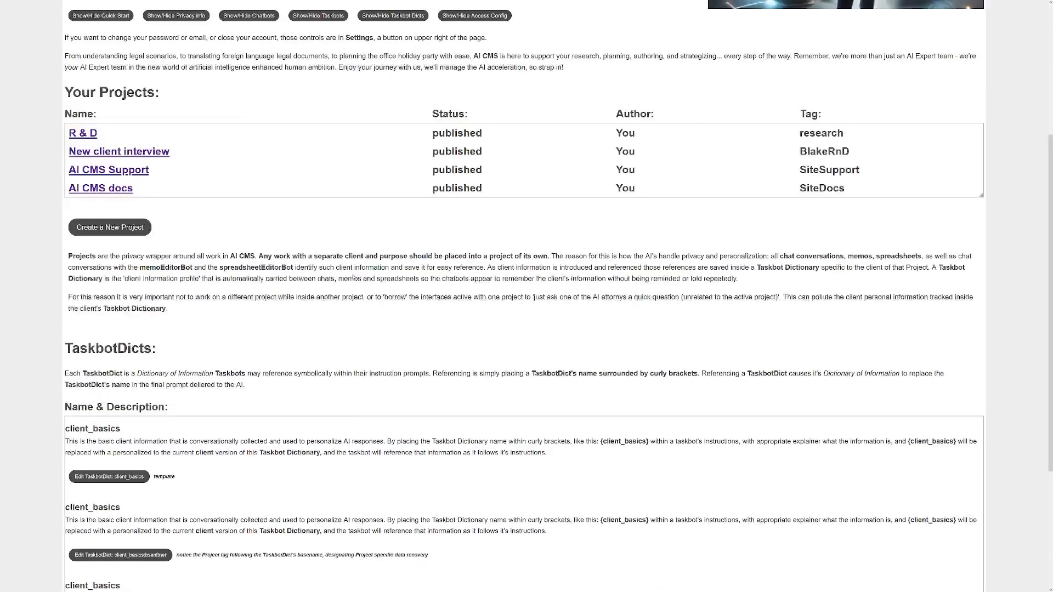
scroll(353, 277, up, 5)
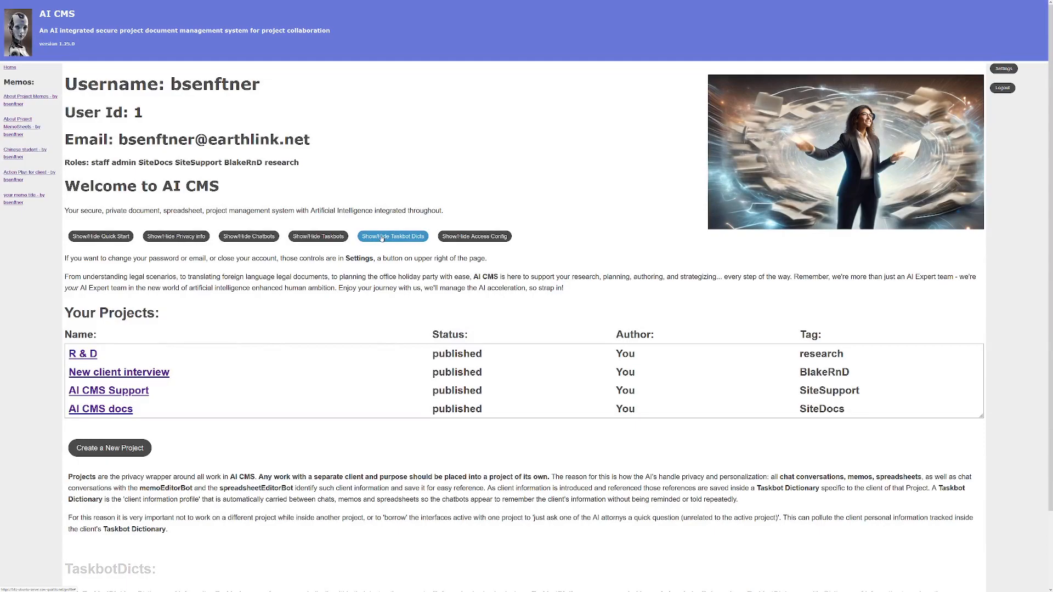
Hide the taskbot dictionaries and open the AI CMS docs project
click(382, 239)
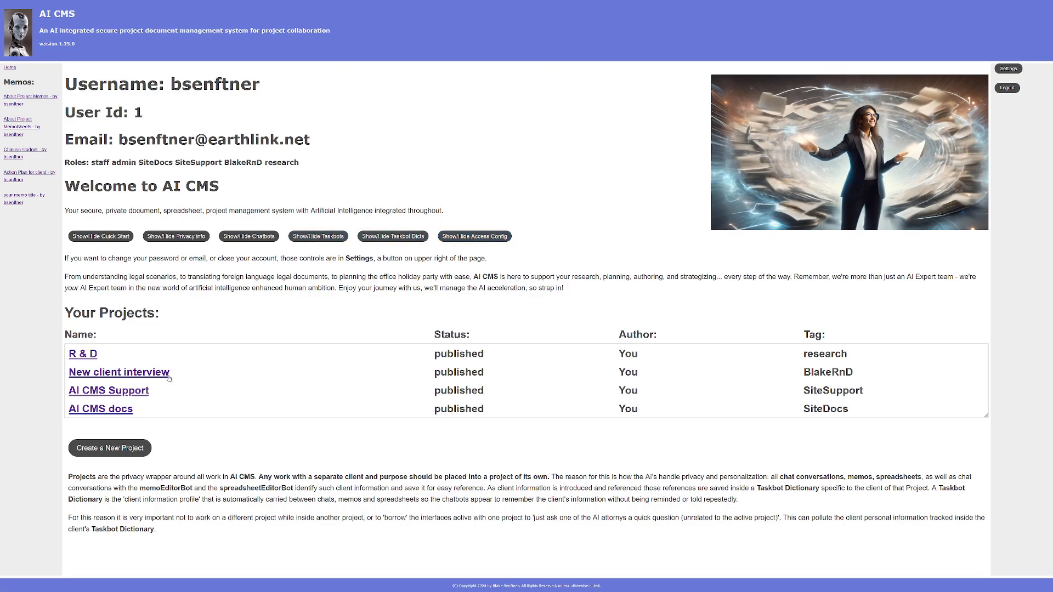
click(98, 409)
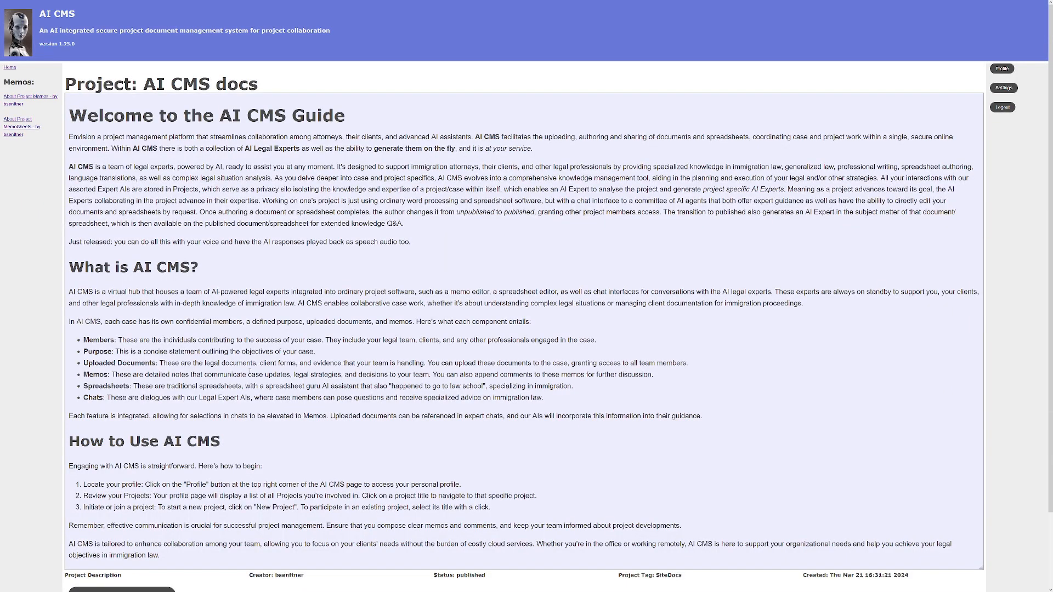
scroll(527, 370, down, 3)
scroll(527, 371, up, 3)
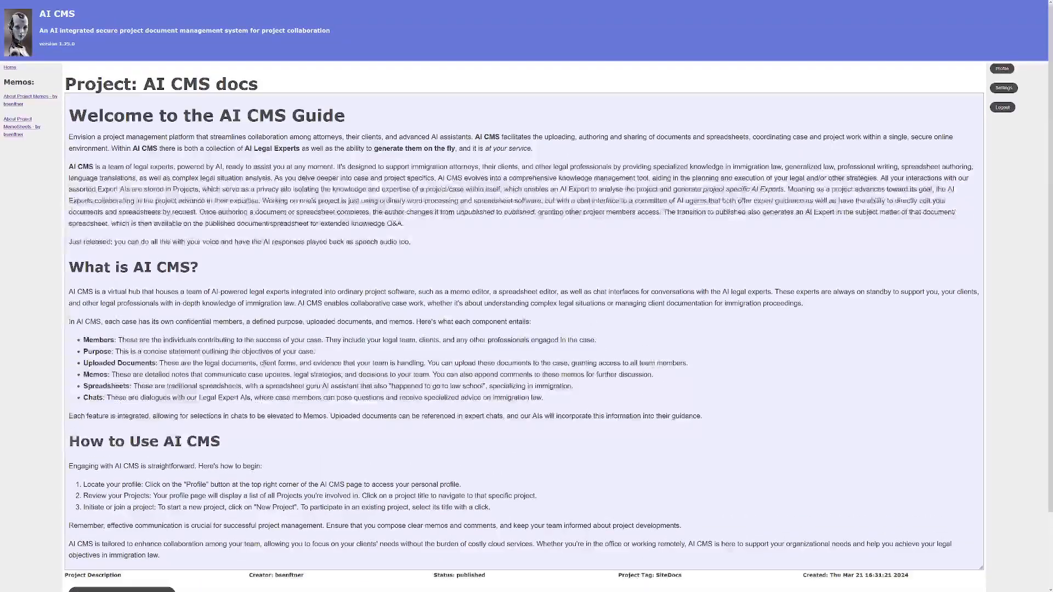
scroll(527, 329, down, 3)
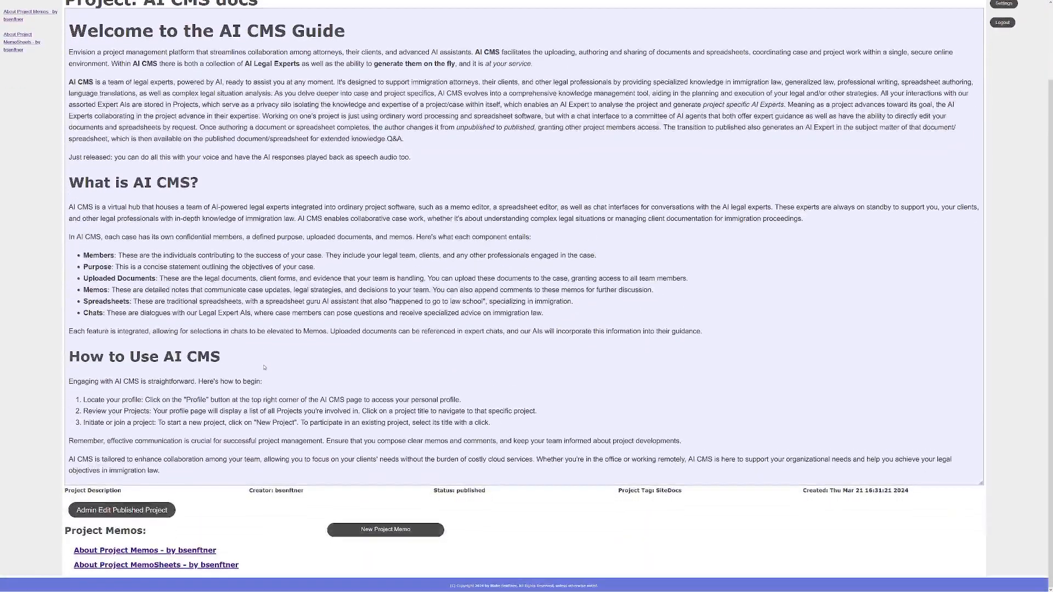
Read the About Project Memos memo, play its audio, and return to the AI CMS docs project
click(131, 551)
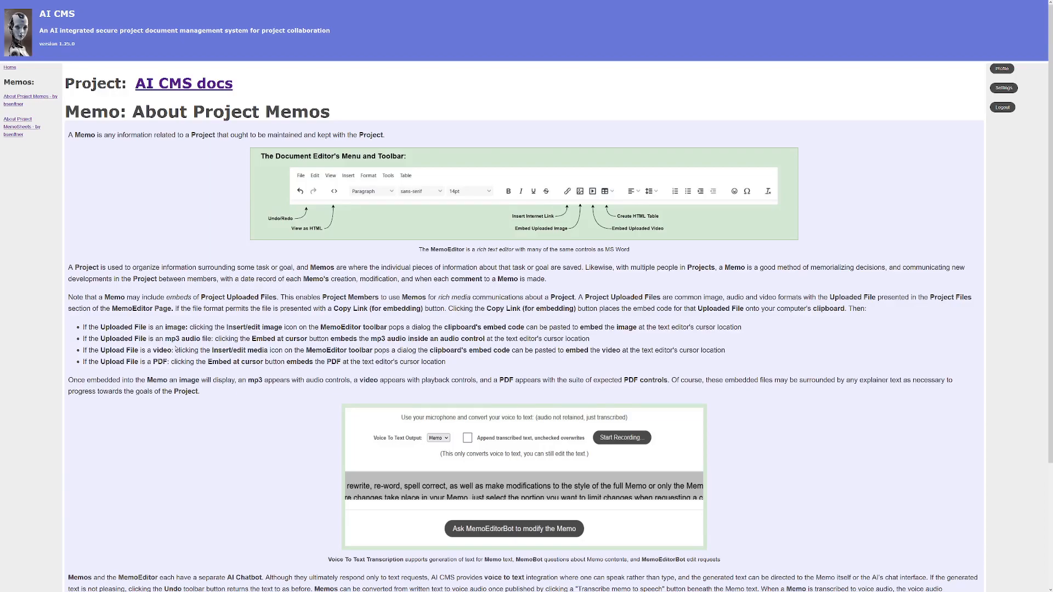
scroll(173, 347, down, 3)
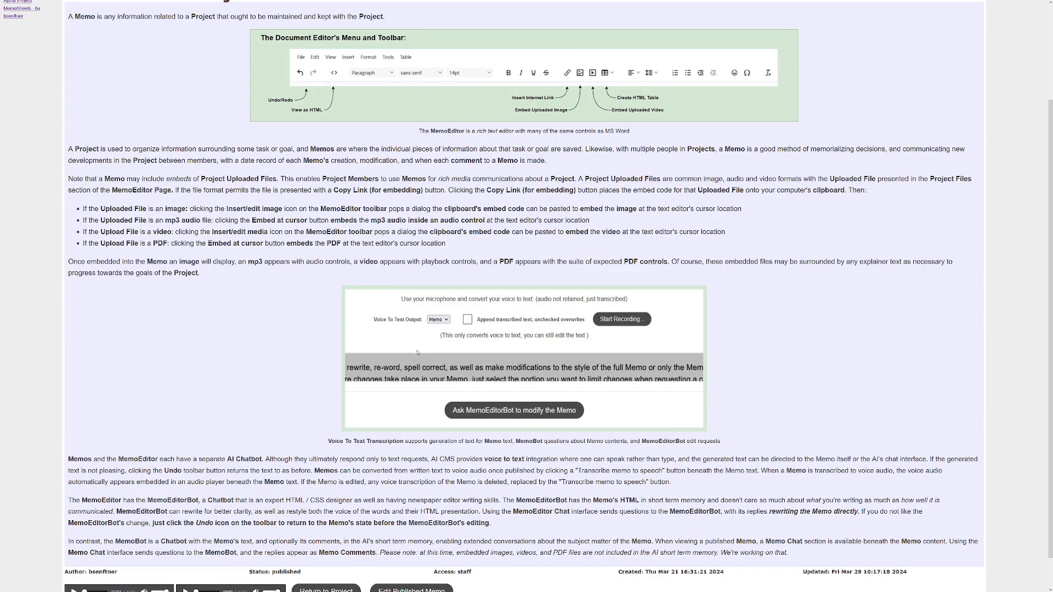
scroll(526, 329, down, 1)
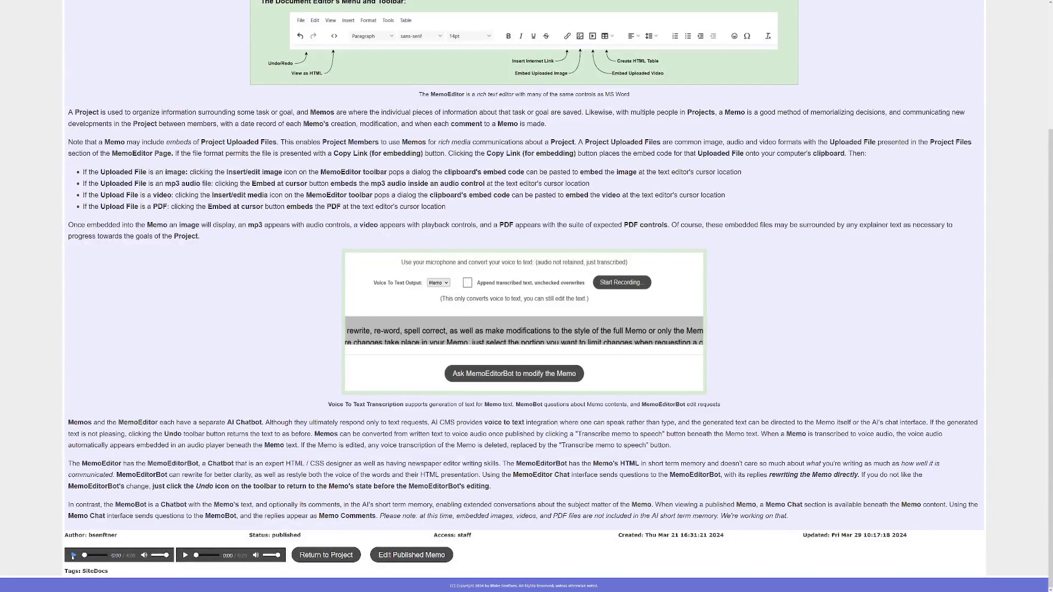
click(73, 555)
scroll(154, 455, up, 5)
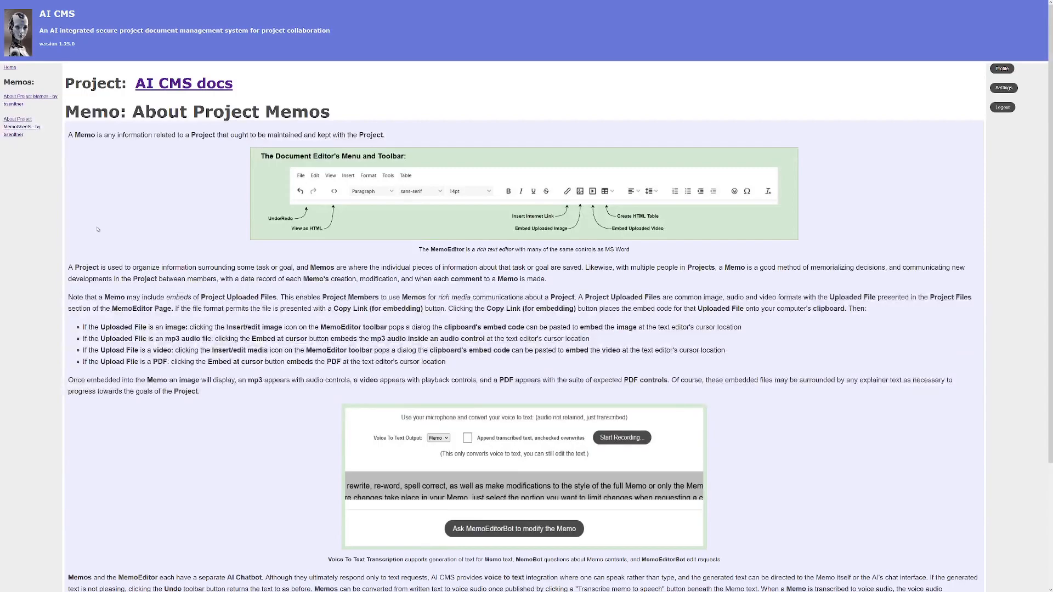
scroll(167, 285, down, 5)
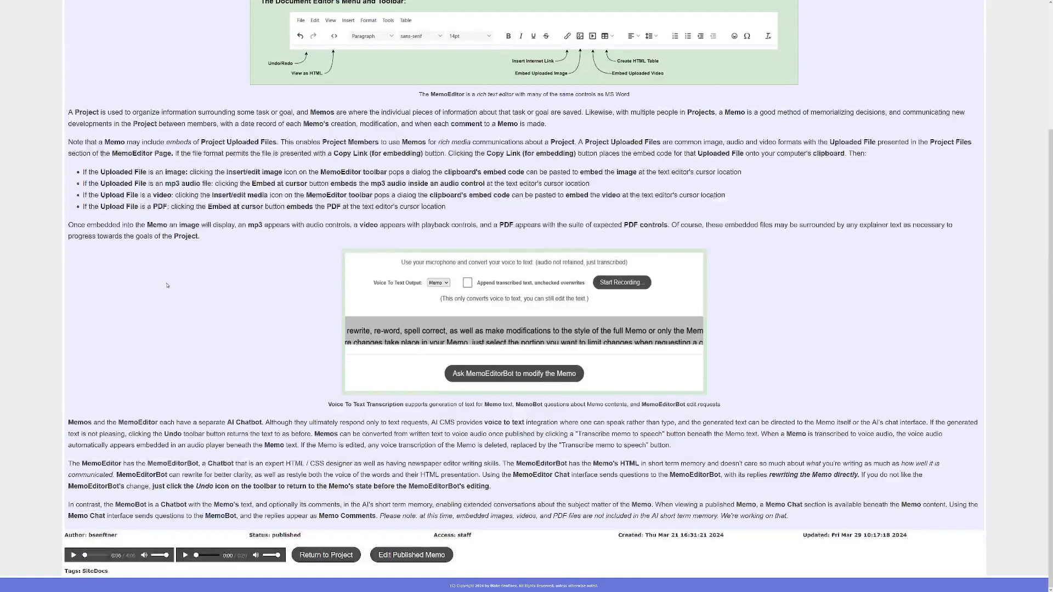
click(326, 554)
scroll(526, 329, down, 3)
scroll(363, 352, down, 1)
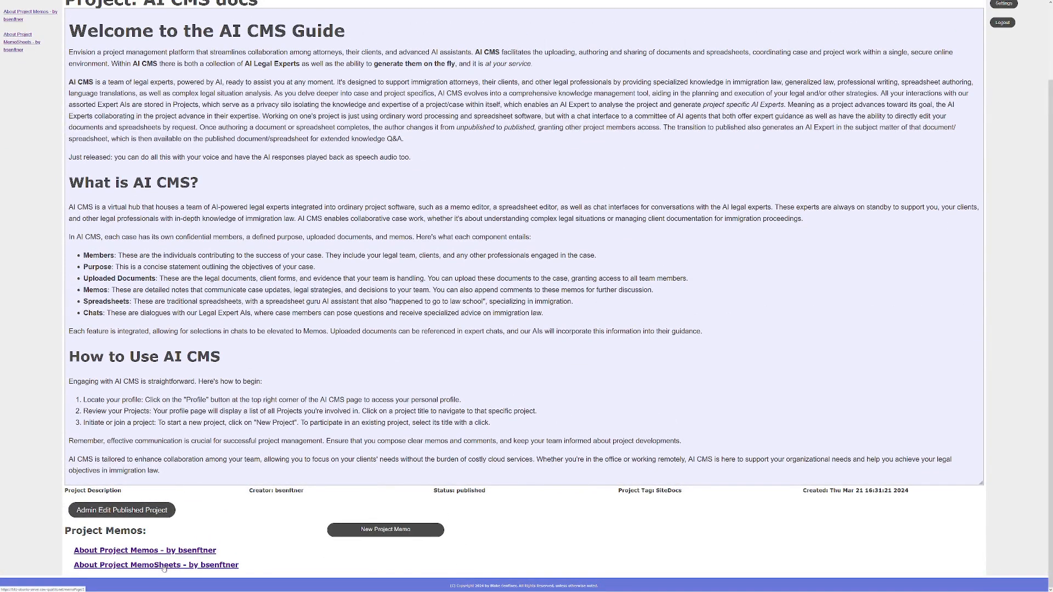
Read the About Project MemoSheets memo and return to the AI CMS docs project
click(165, 566)
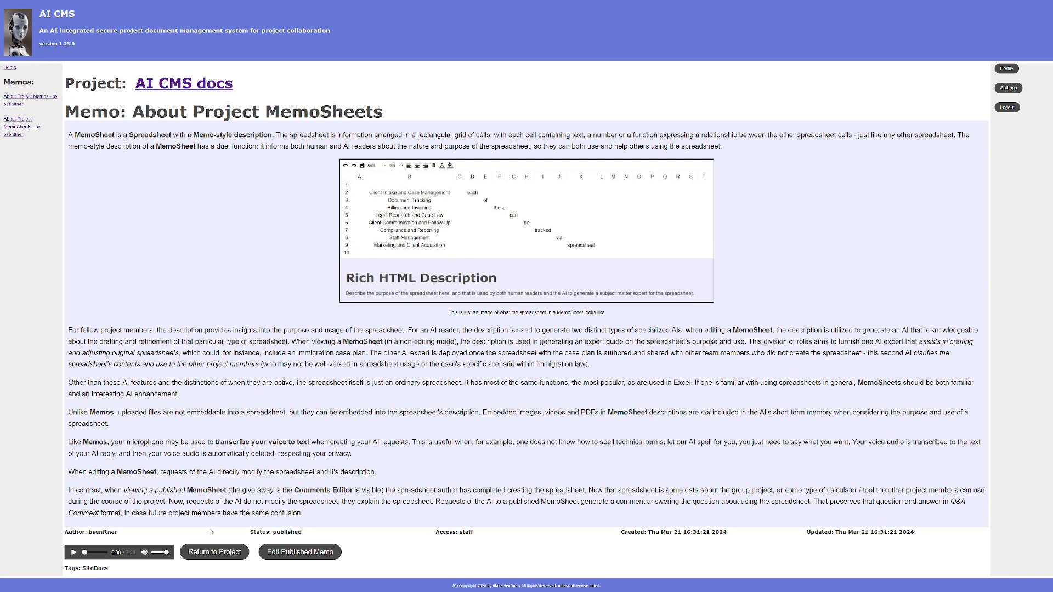
click(214, 551)
scroll(358, 335, down, 5)
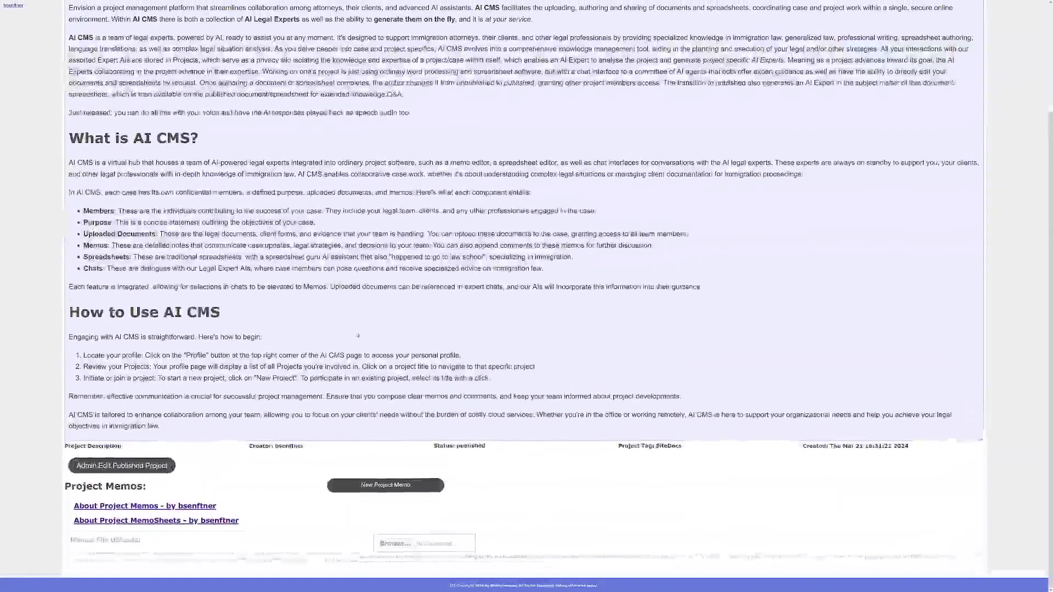
scroll(357, 335, up, 5)
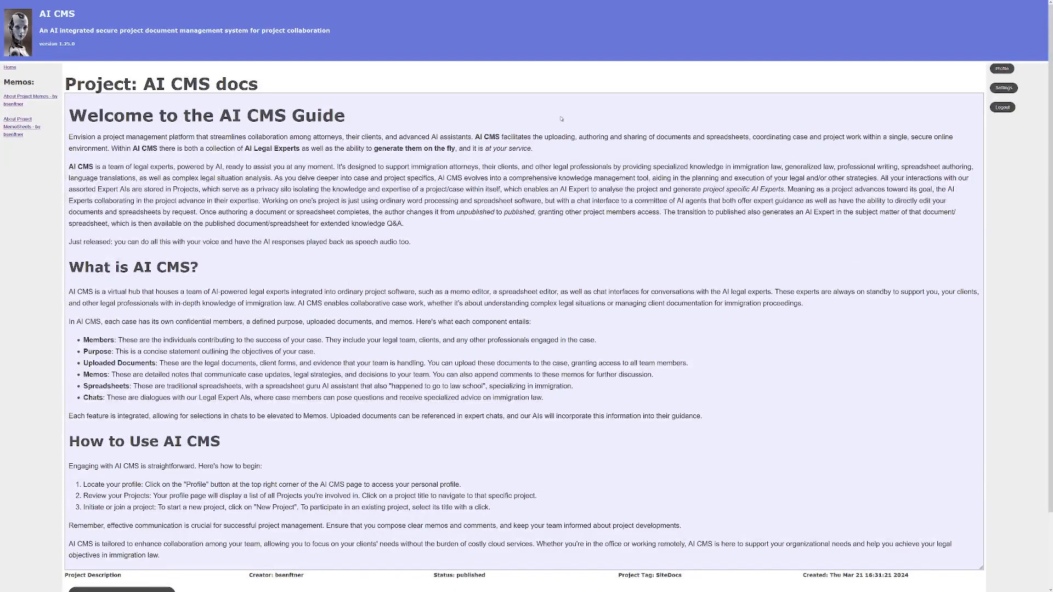
From the profile page, open the R & D project and reveal its project files upload area
click(1002, 69)
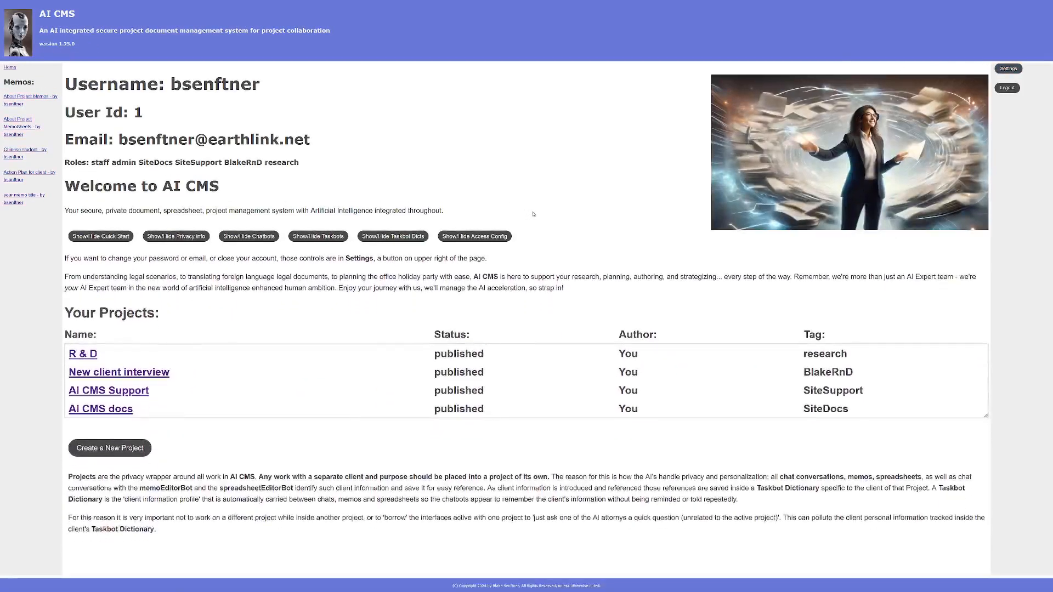
click(86, 353)
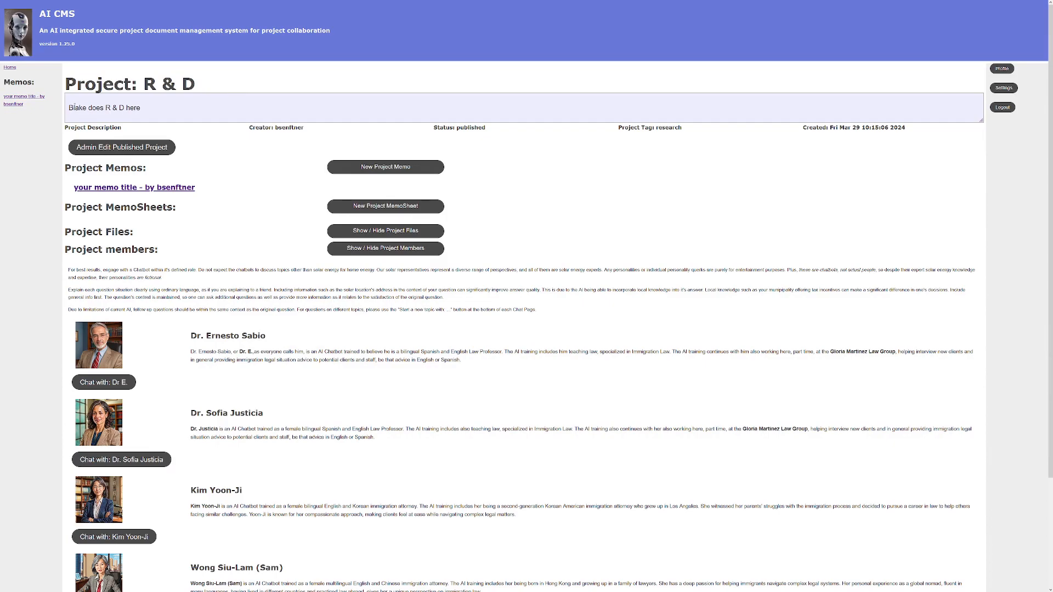
drag(73, 108, 179, 110)
click(191, 109)
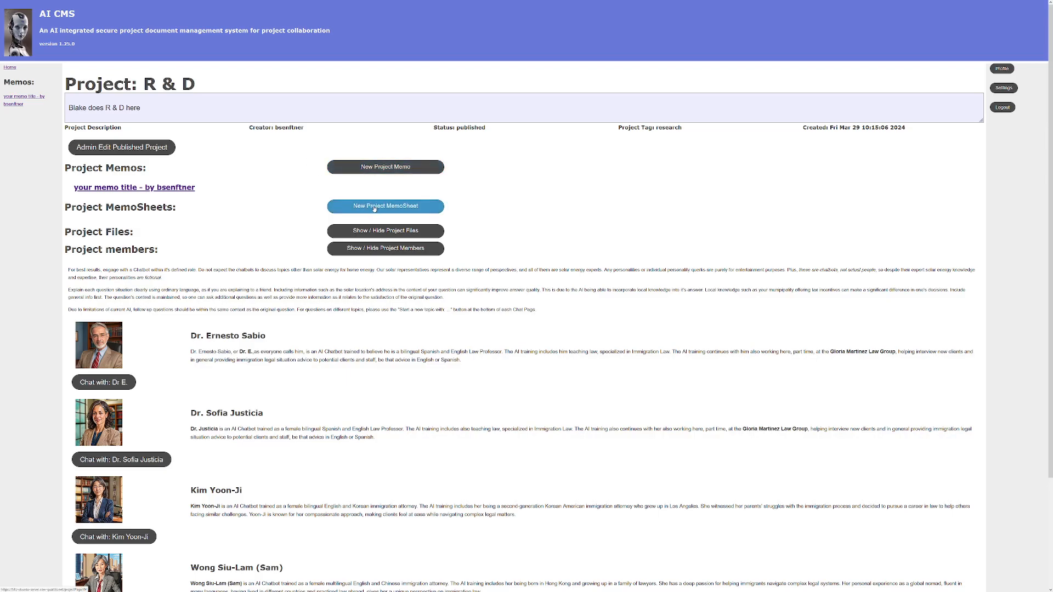
click(421, 231)
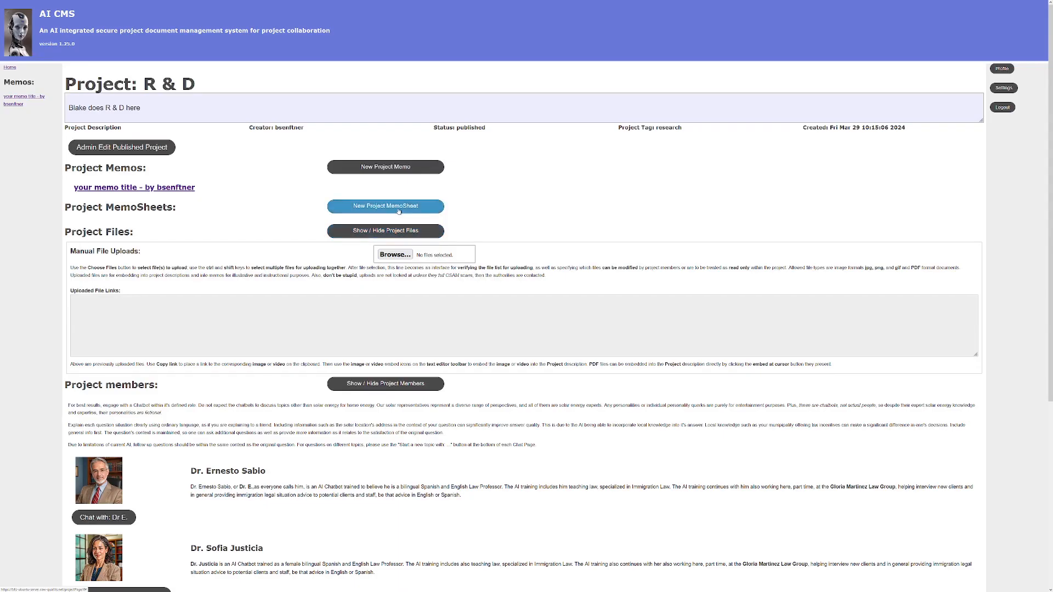
Start a new MemoSheet in R & D, move across its blank grid to cell O5, and enter the description editor
click(401, 207)
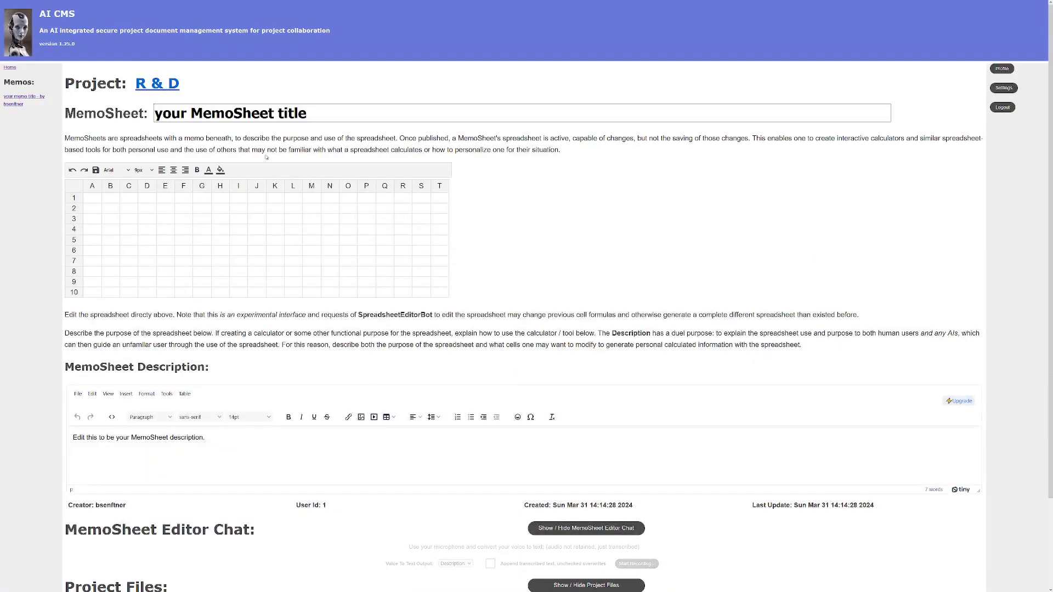
scroll(508, 256, down, 3)
click(234, 166)
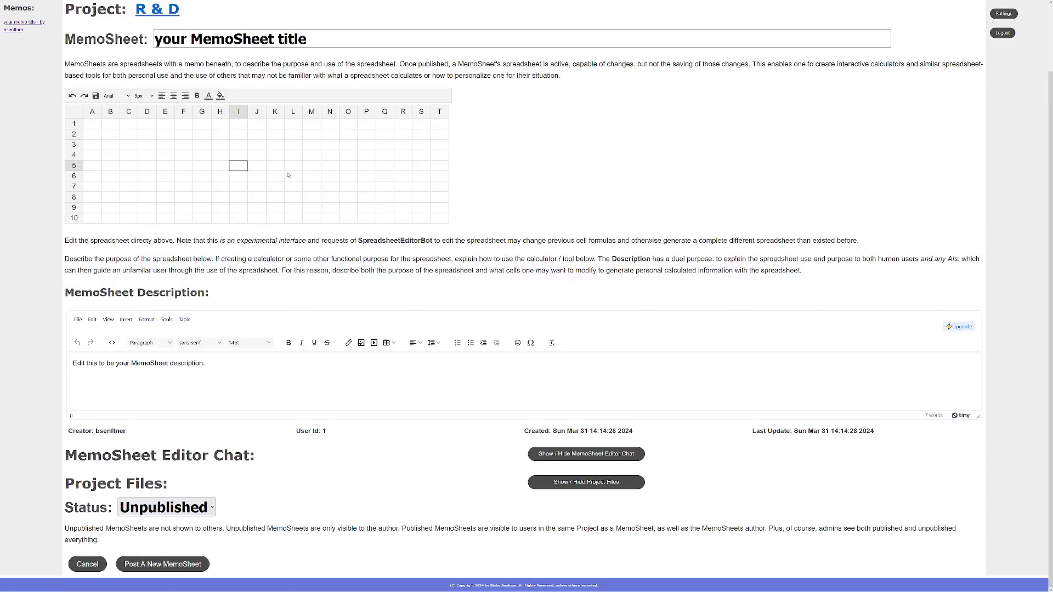
key(Right)
key(Right)
key(Right)
click(146, 379)
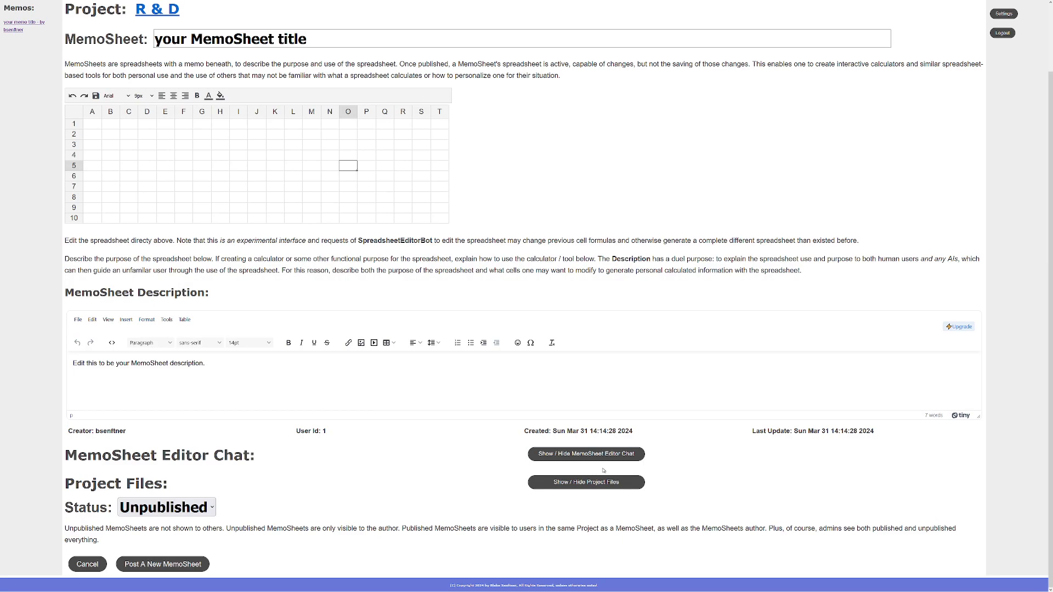
Expand the MemoSheet editor chat panel and review its prompt and the placeholder description
click(586, 454)
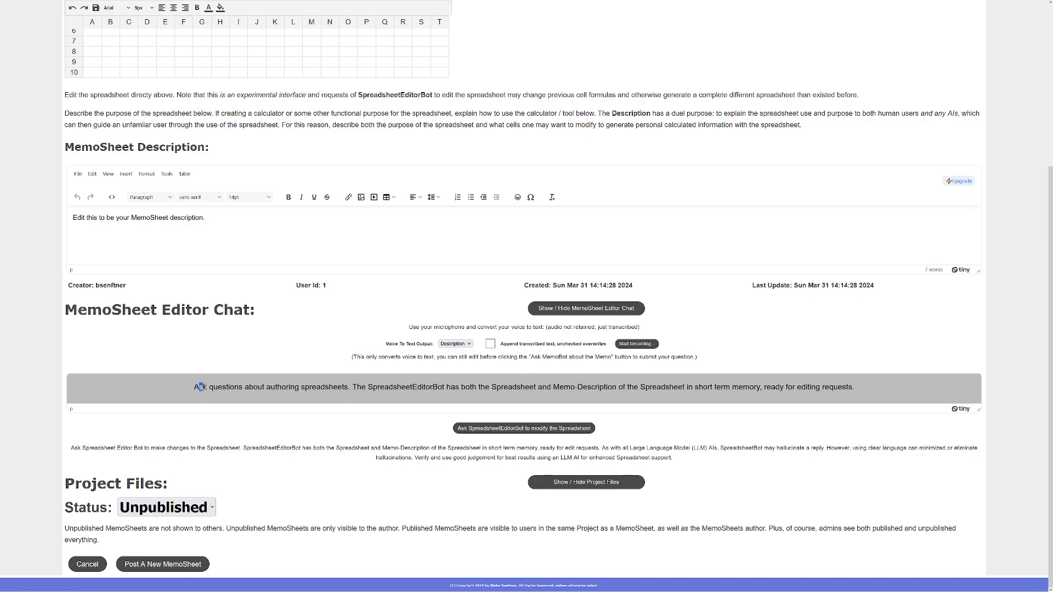
drag(199, 386, 551, 387)
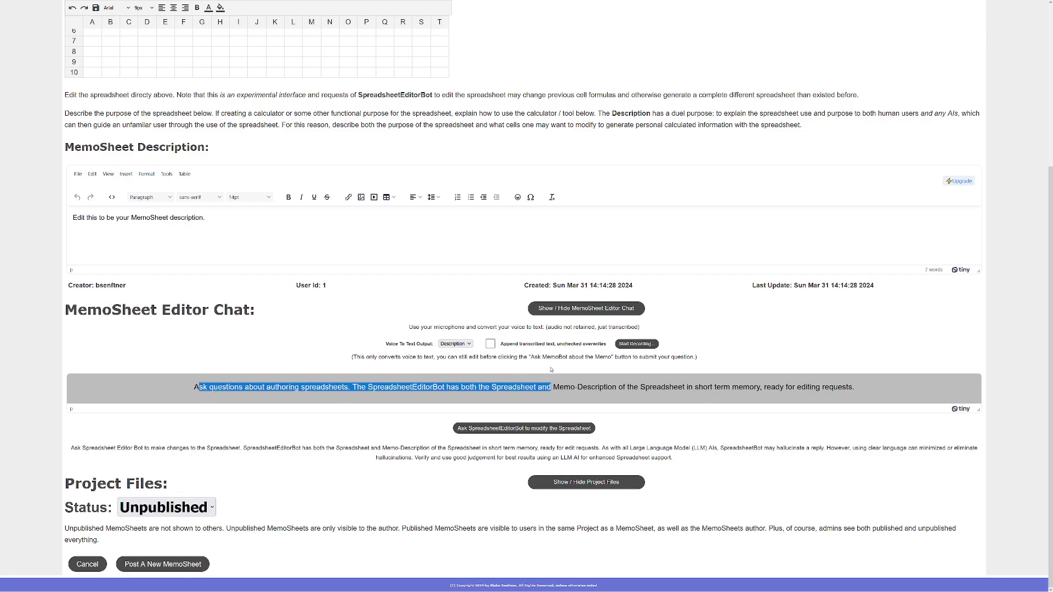
click(593, 386)
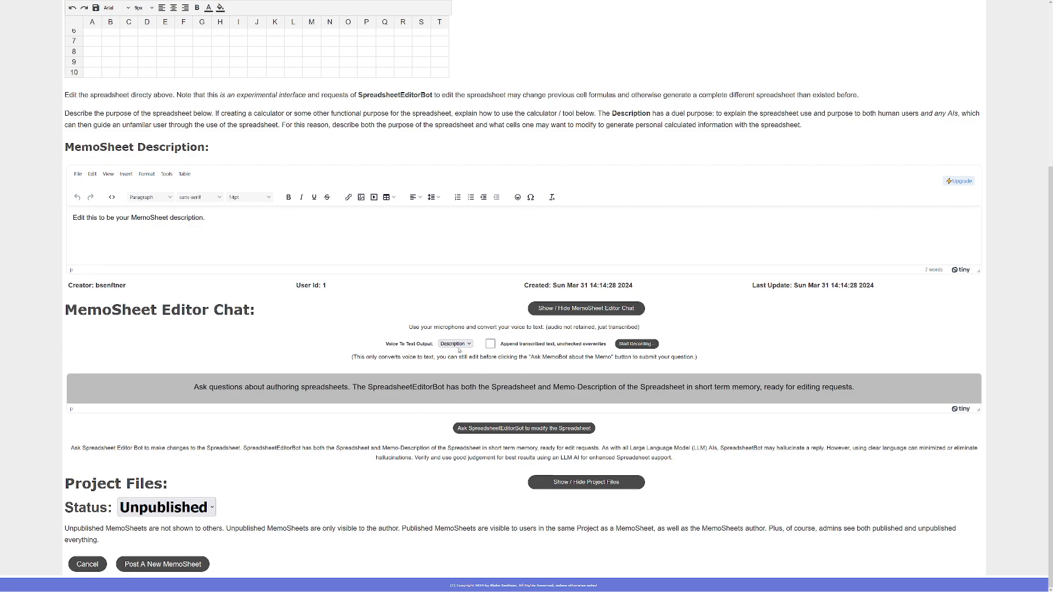
drag(206, 218, 82, 217)
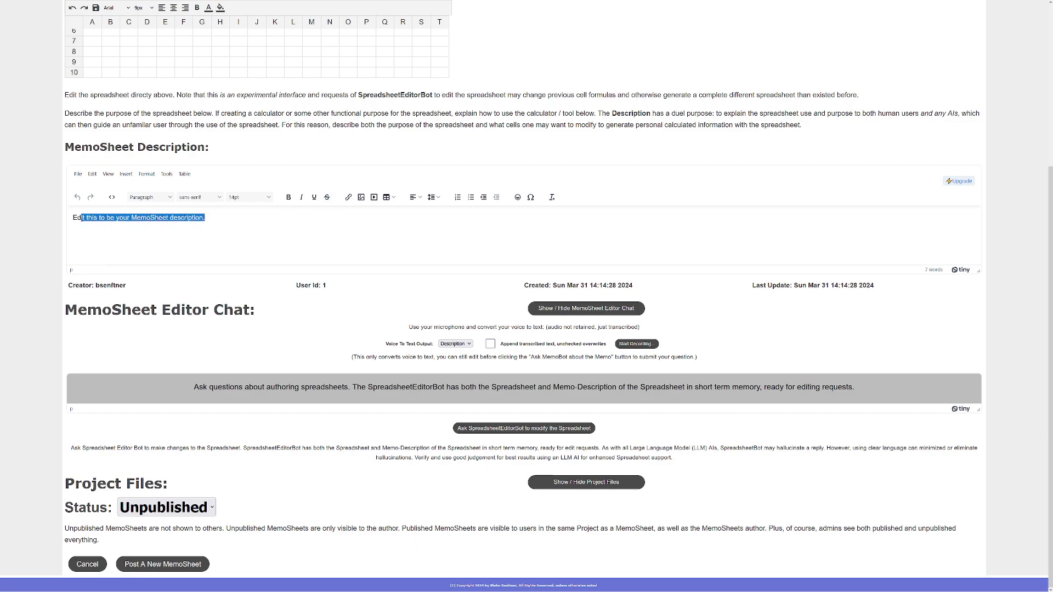
click(299, 237)
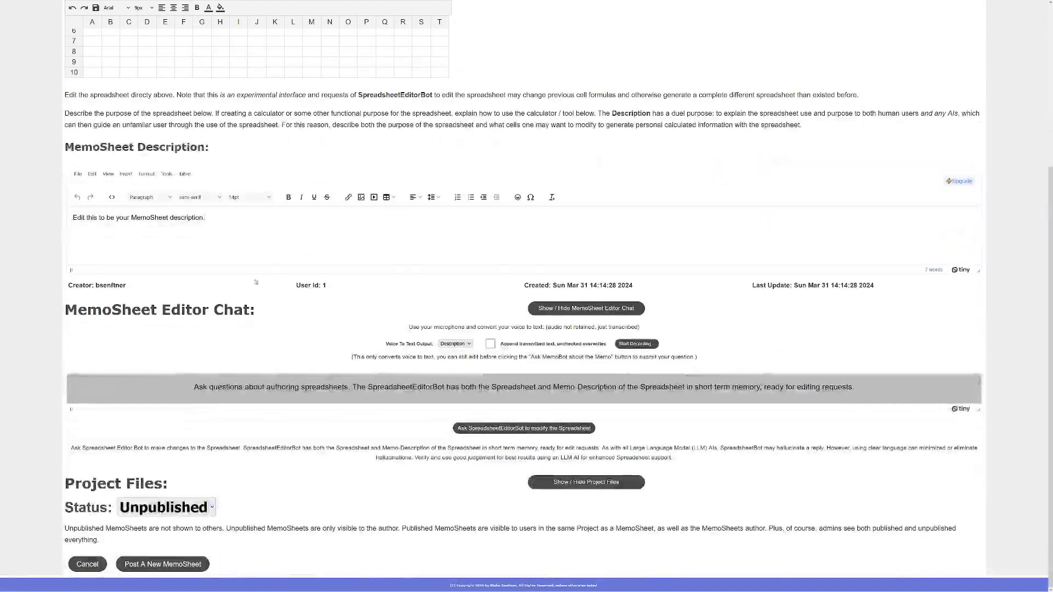
Cancel the new MemoSheet back to R & D, then return to your profile page
click(87, 564)
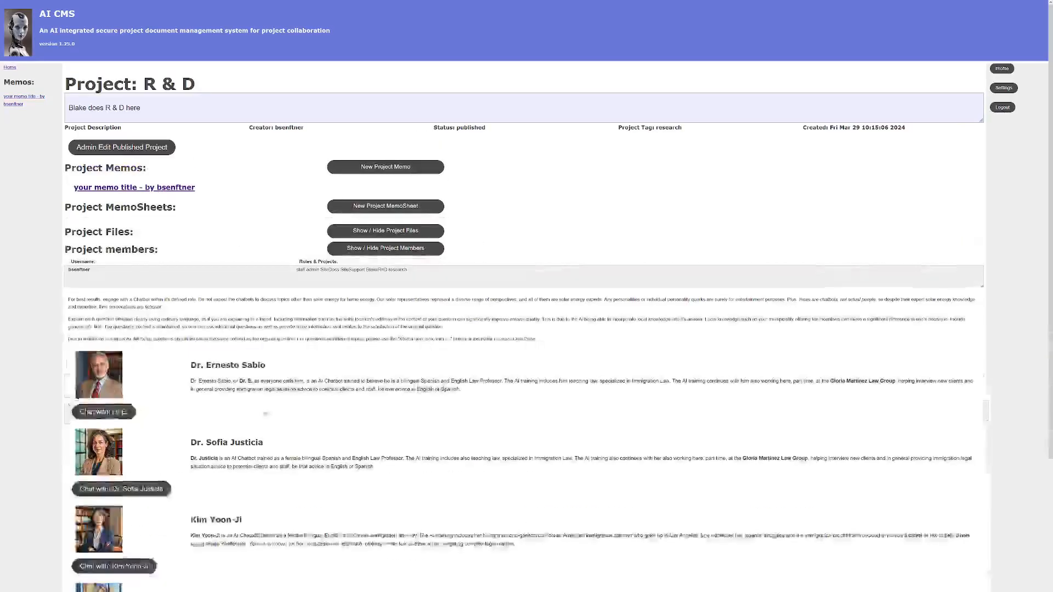
scroll(527, 329, down, 3)
scroll(527, 330, down, 1)
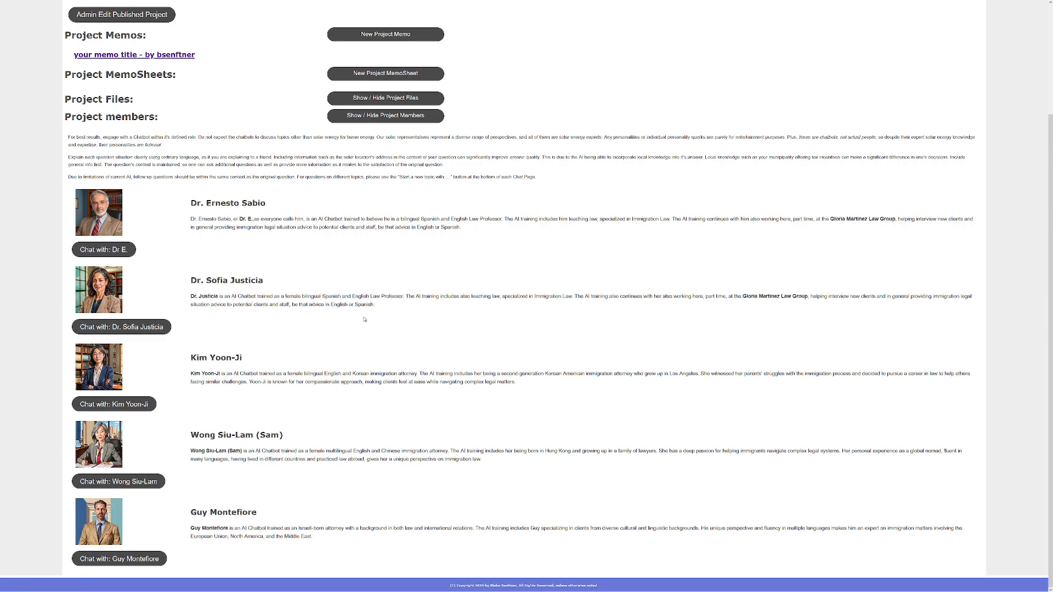
scroll(363, 318, up, 5)
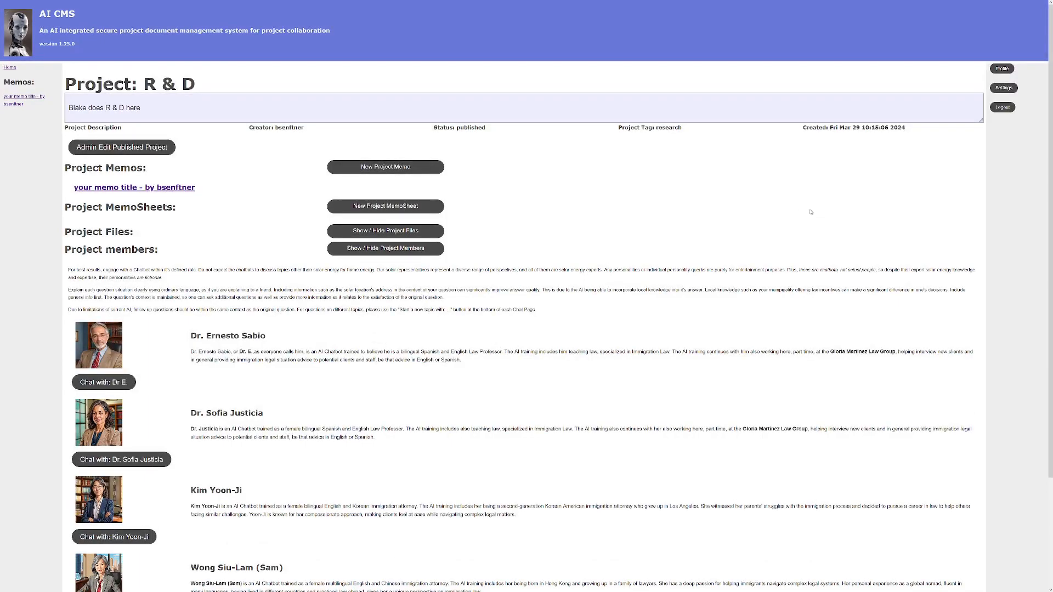
click(1003, 69)
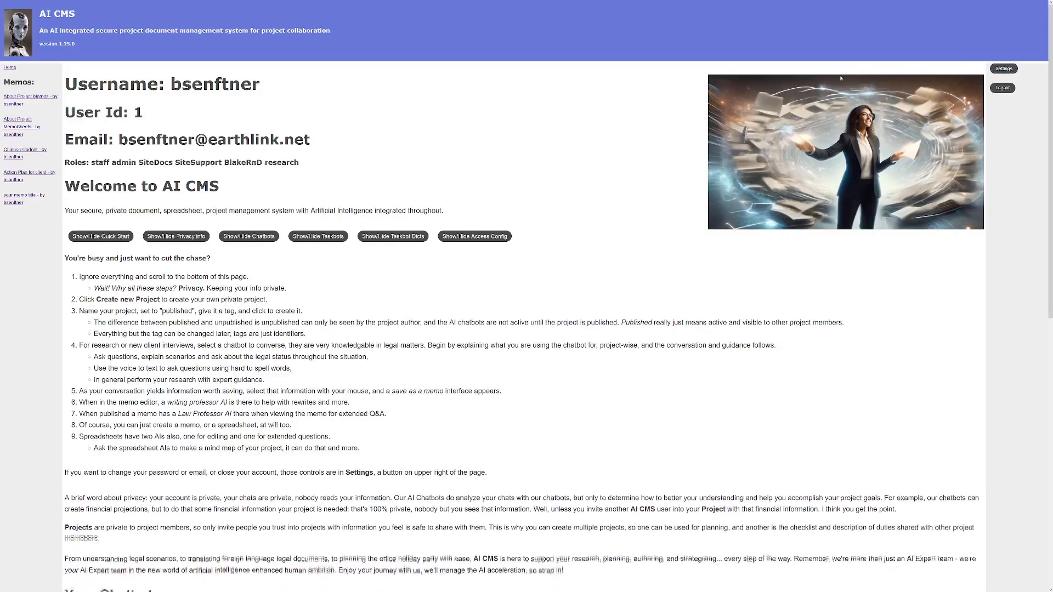